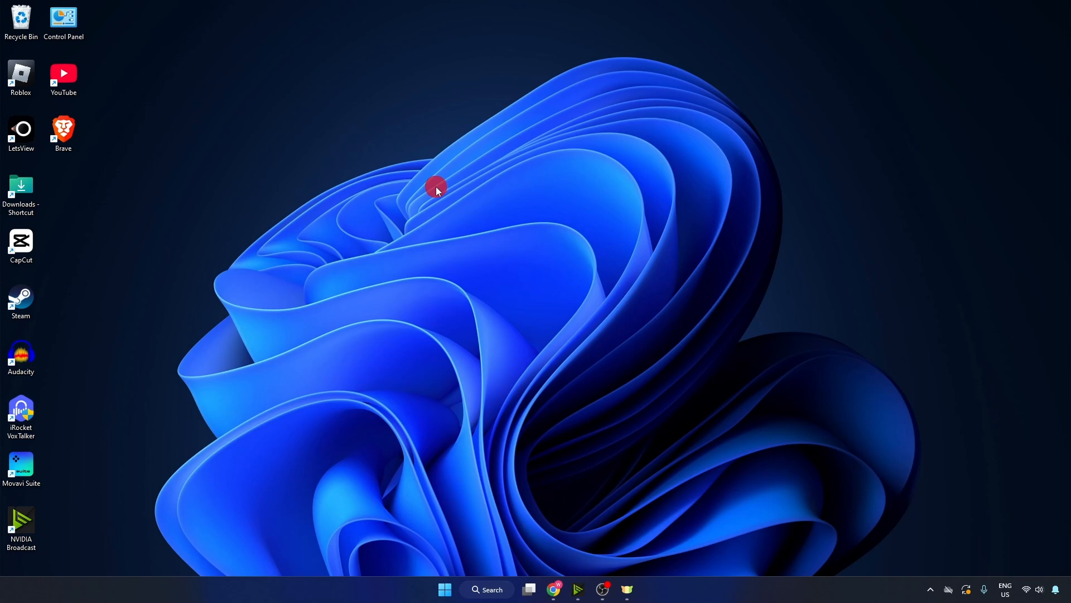
Open the local application data folder by running %localappdata%.
key(super+r)
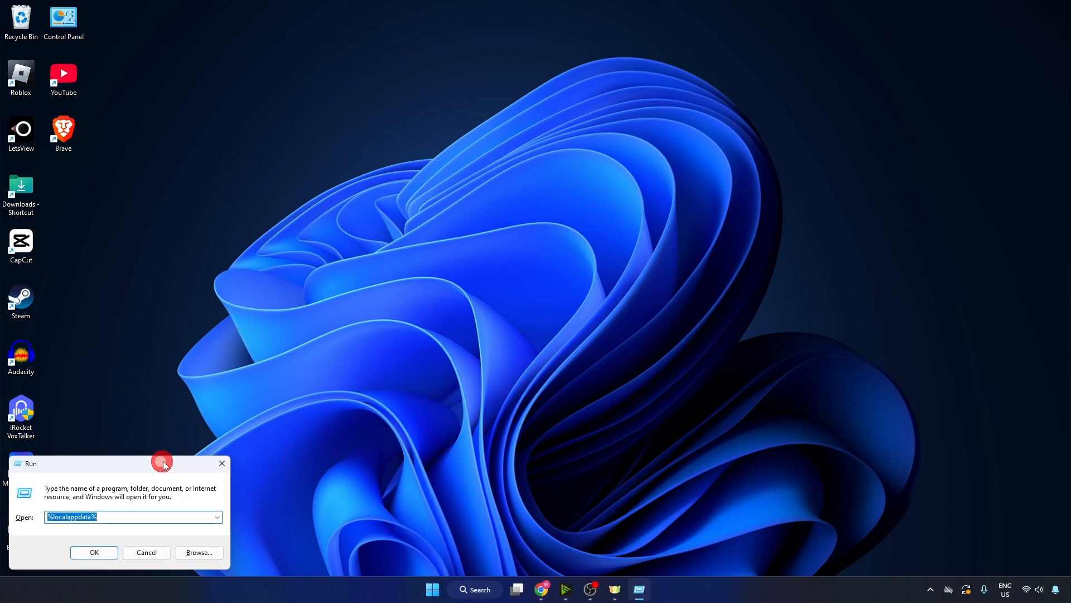
drag(163, 461, 546, 286)
click(465, 341)
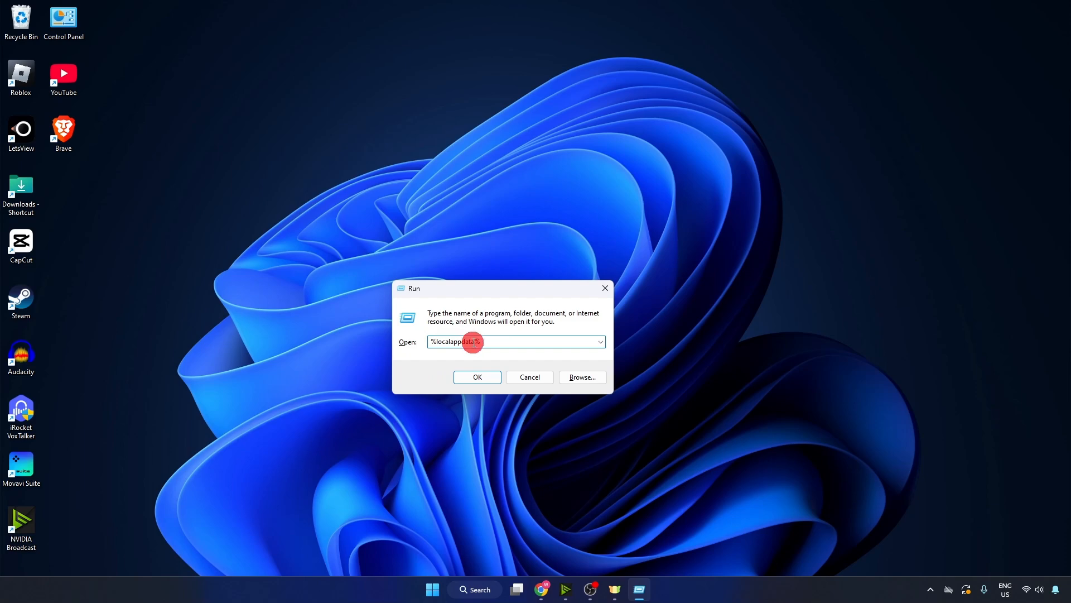
key(Return)
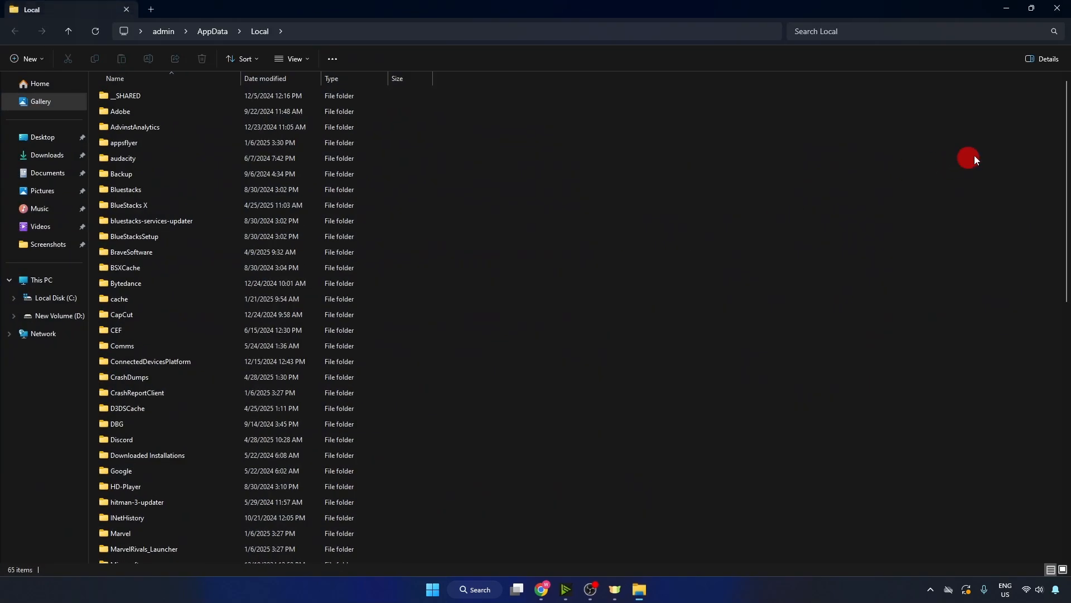
Find the Roblox folder inside the Local directory and open it.
scroll(1063, 162, down, 1)
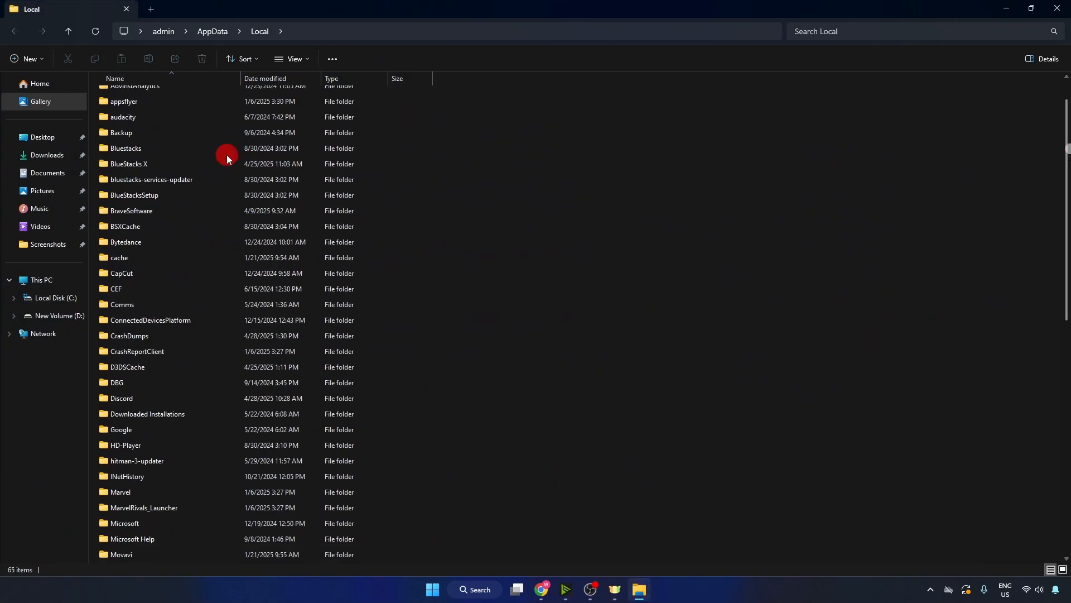
click(164, 148)
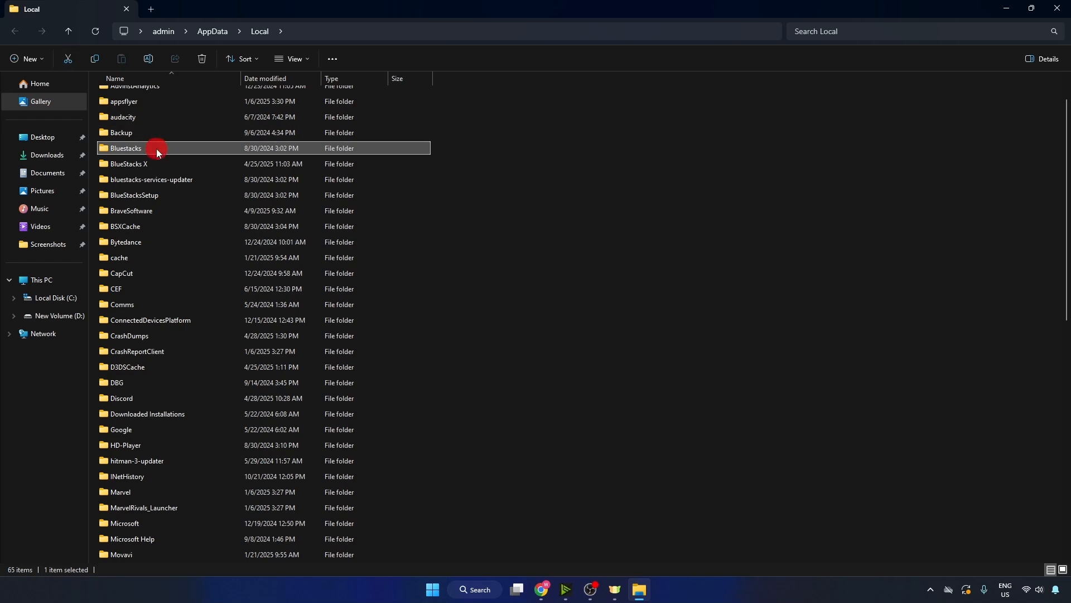
key(r)
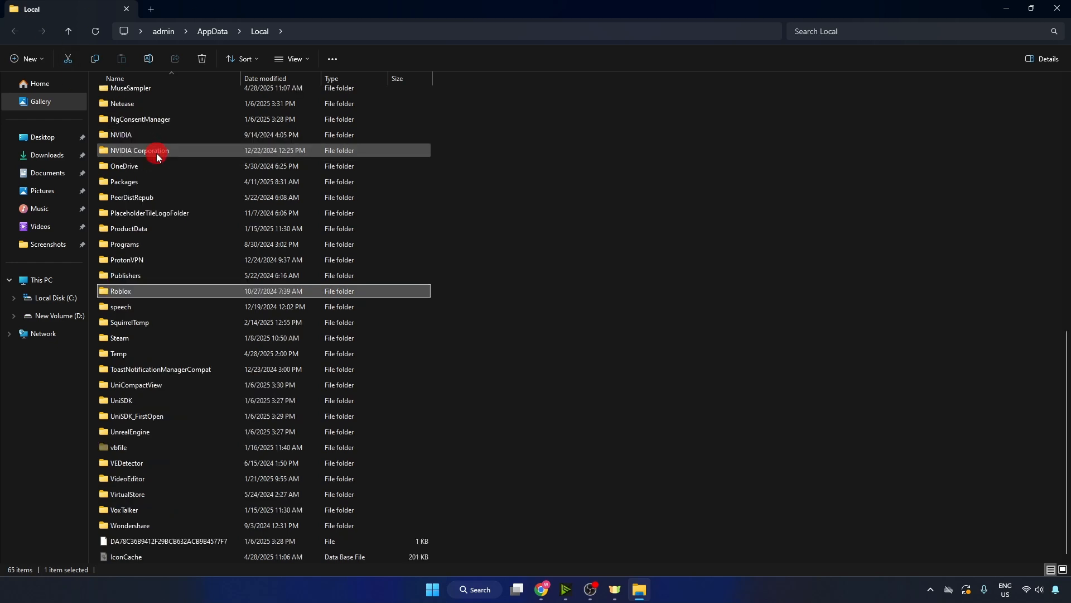
double_click(151, 292)
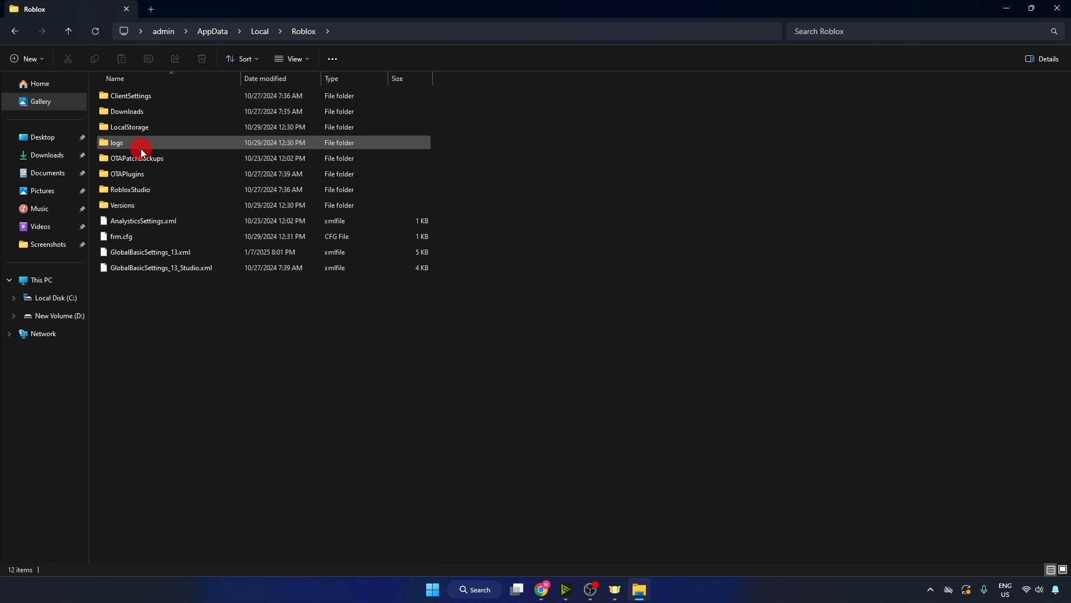
Go into RobloxStudio, WebView2, EBWebView and Default, and bring up the available actions for the Cache folder.
double_click(140, 196)
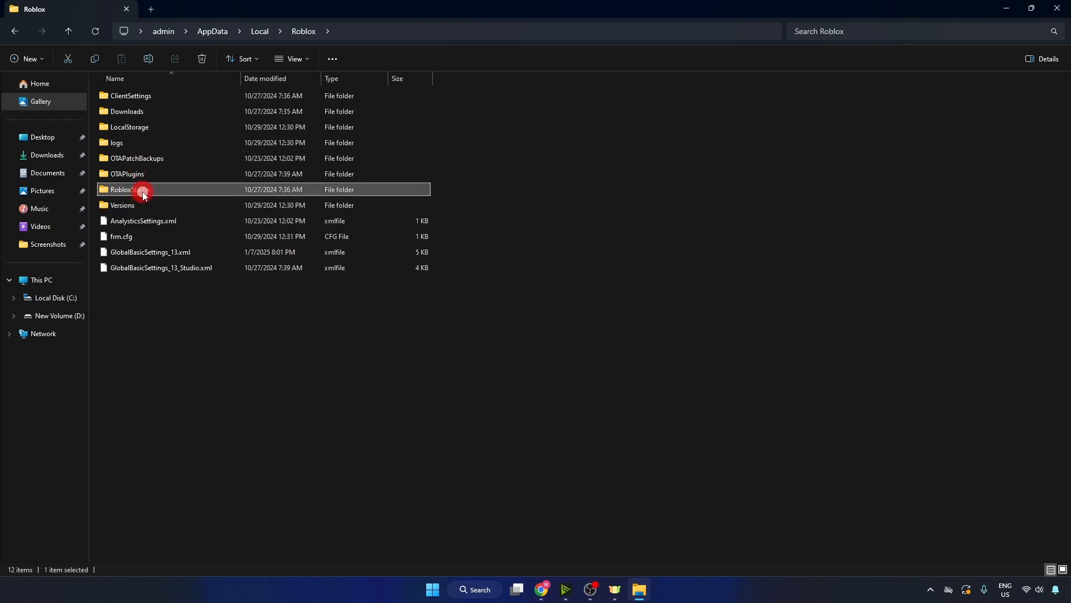
click(144, 96)
double_click(162, 96)
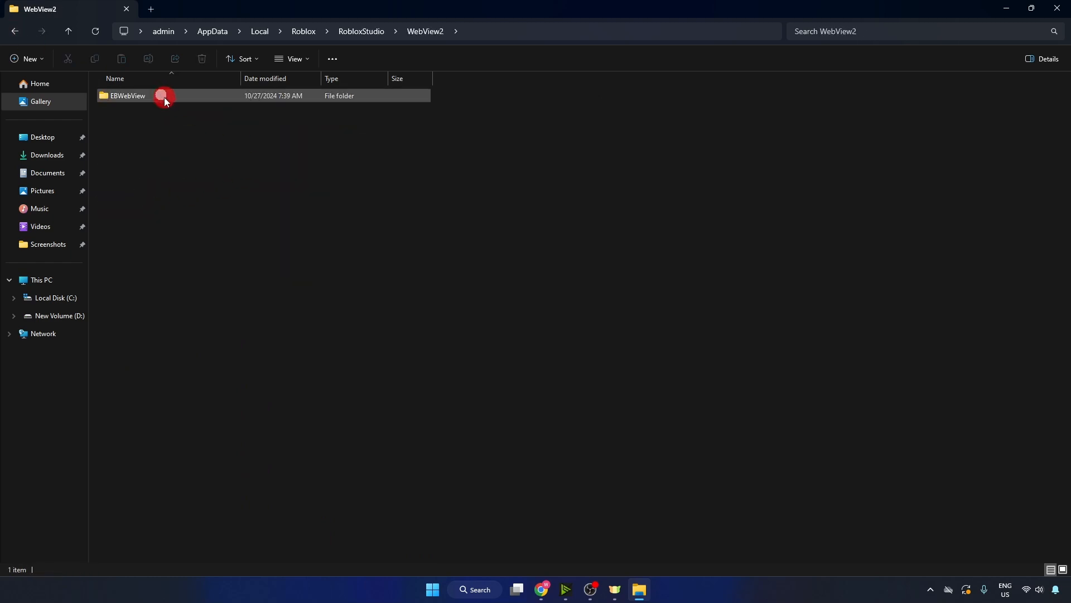
double_click(163, 96)
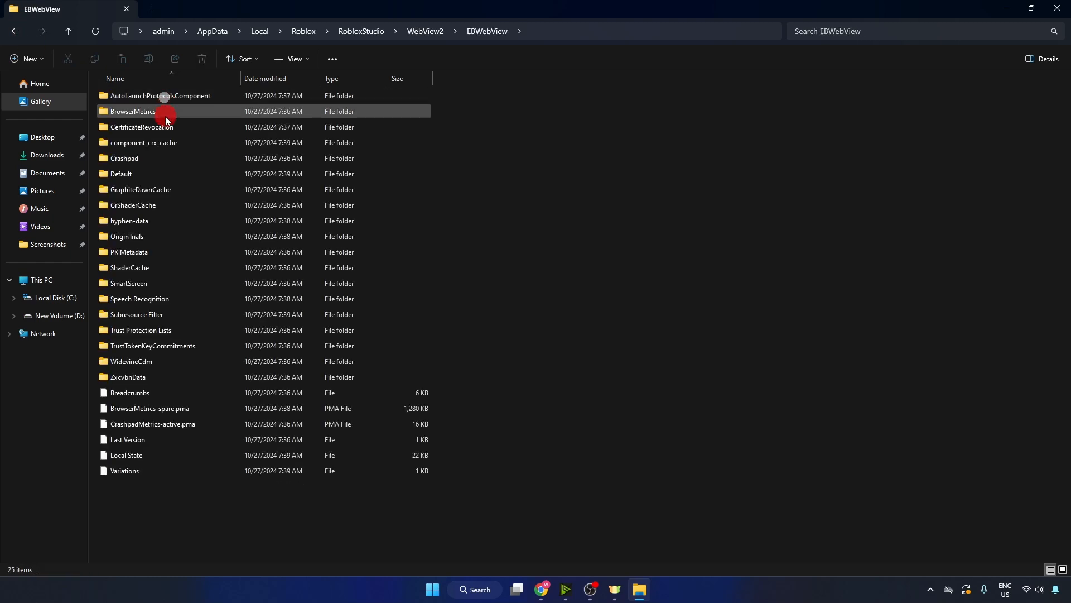
double_click(141, 175)
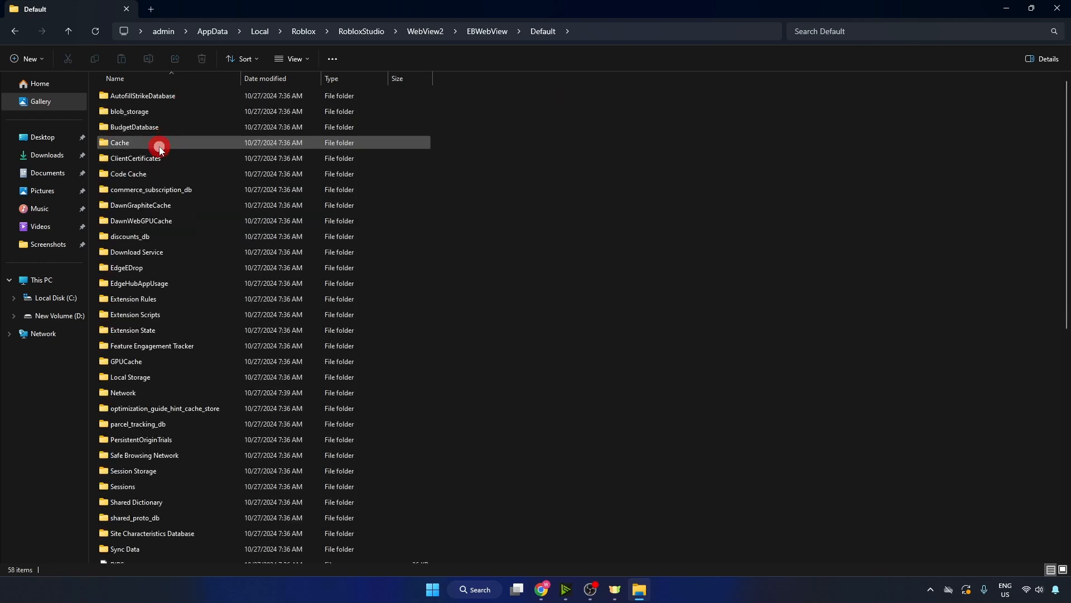
click(159, 147)
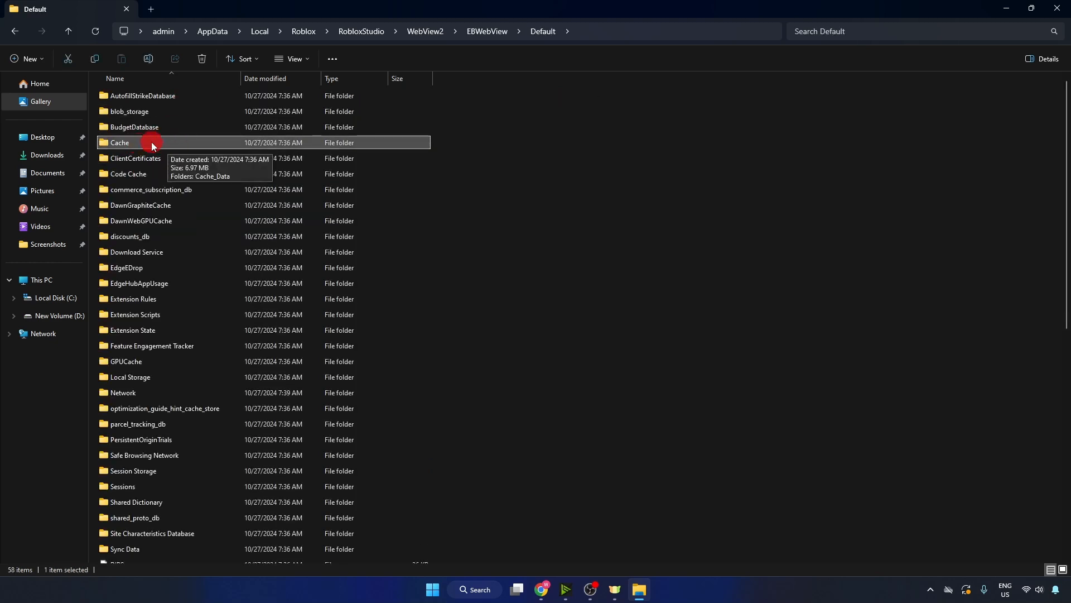
right_click(152, 142)
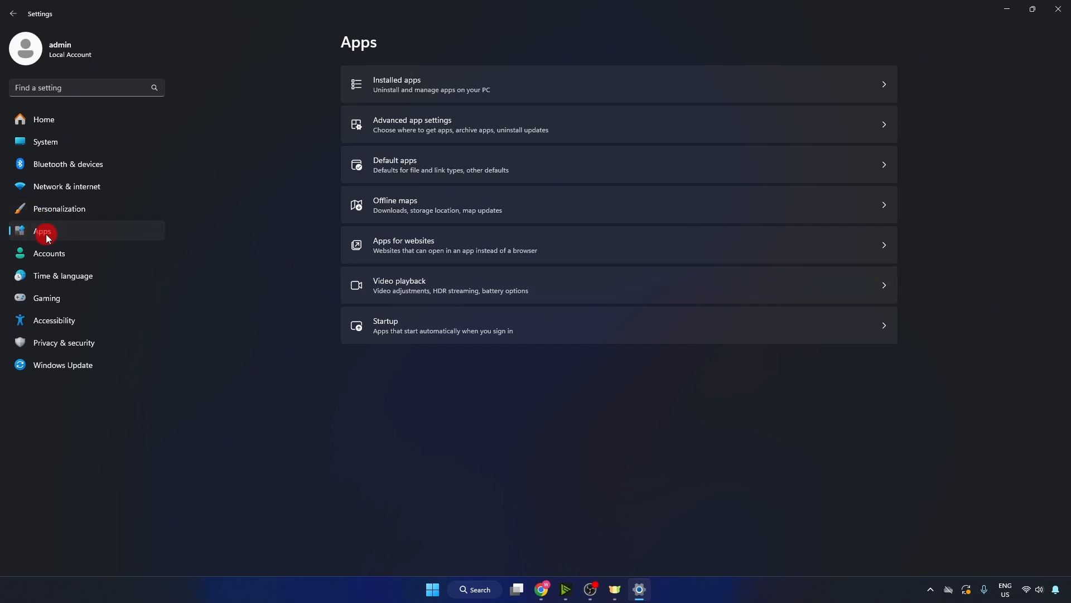
Find Roblox among the installed apps by searching for "roblox" and repair it from its advanced options.
click(446, 88)
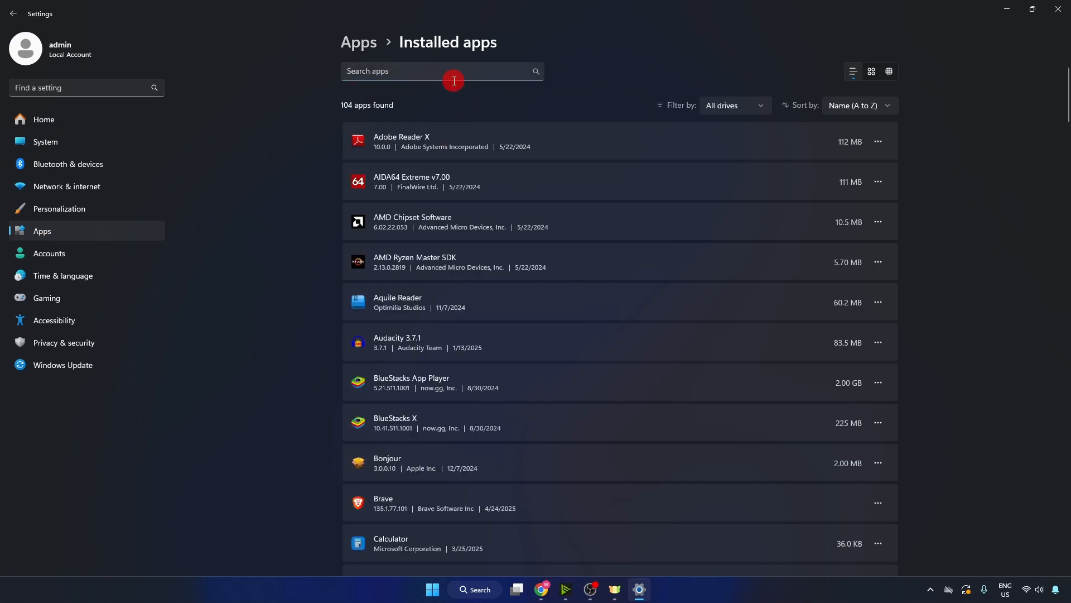
text(roblox)
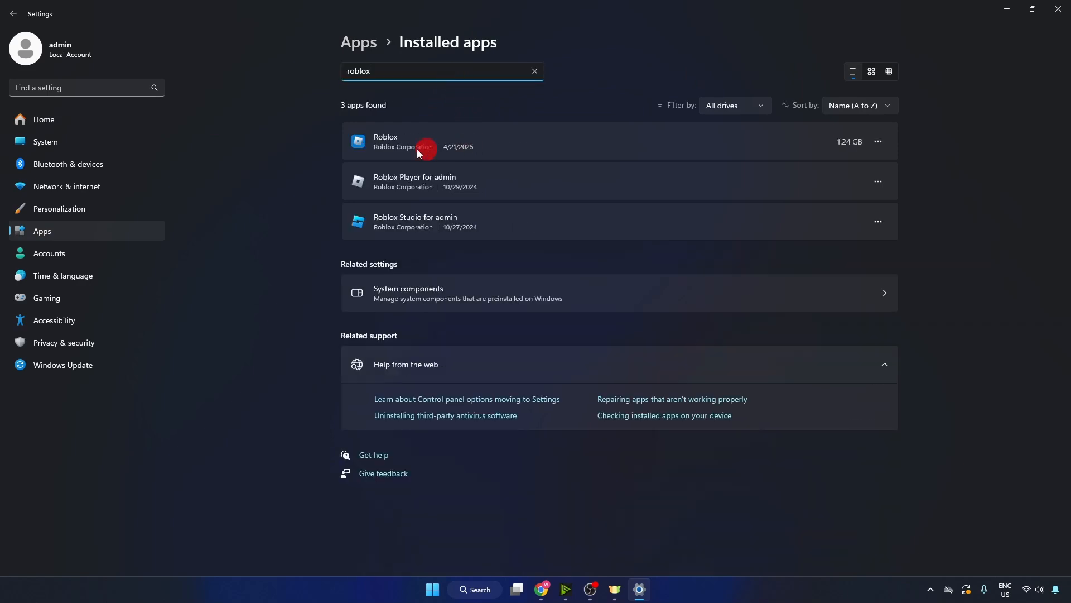
click(879, 143)
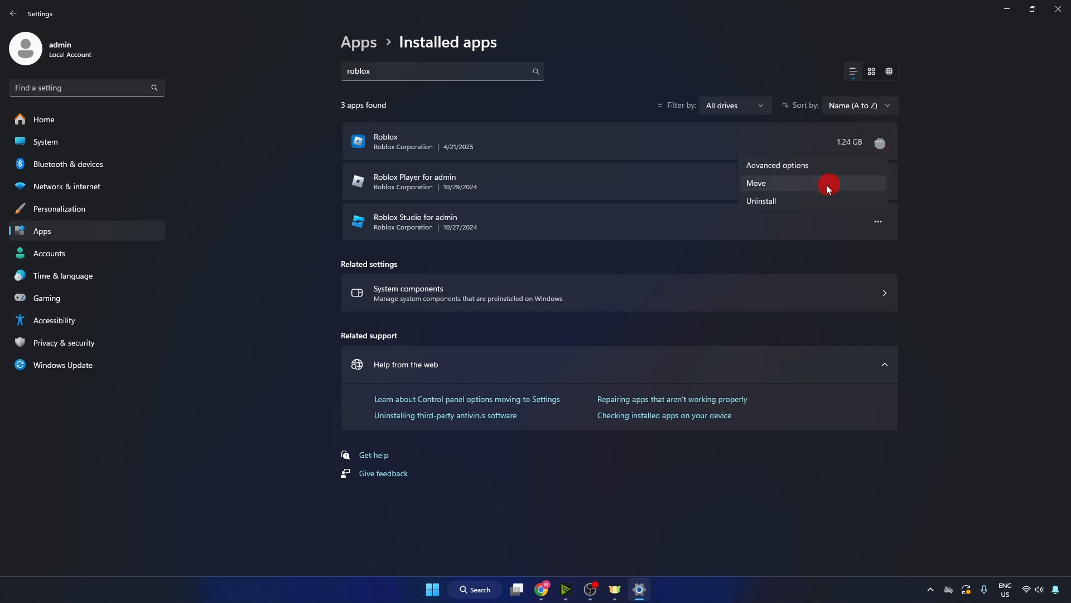
click(778, 169)
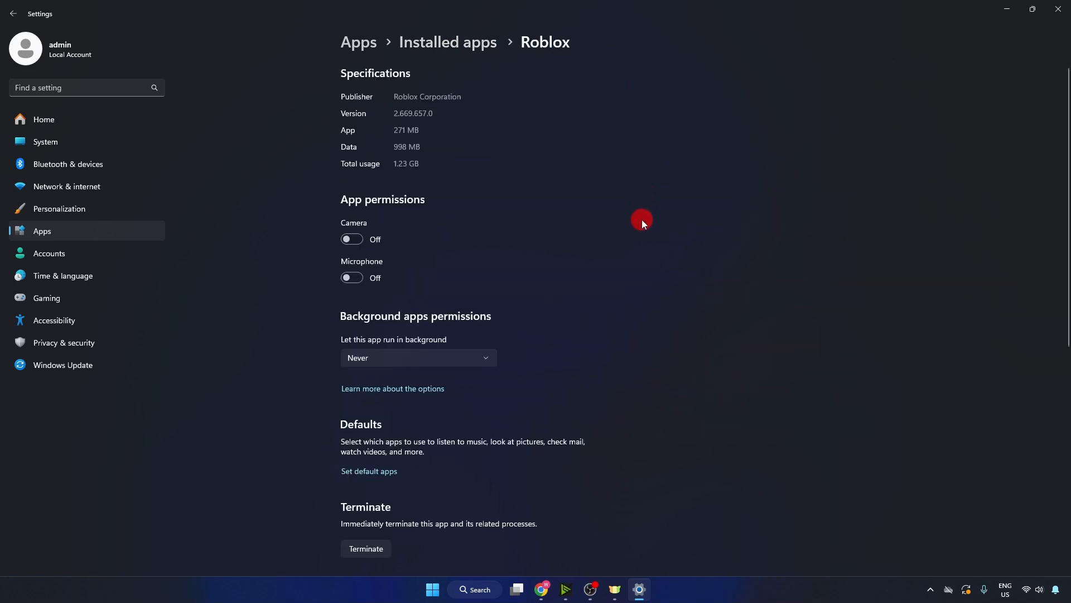
drag(1065, 149, 1066, 371)
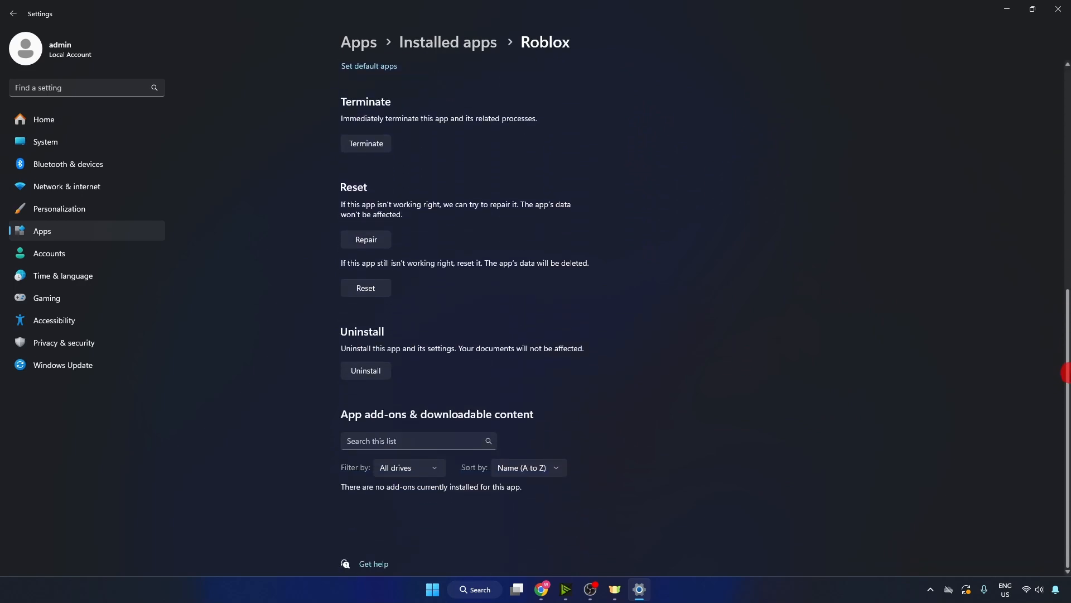
click(369, 244)
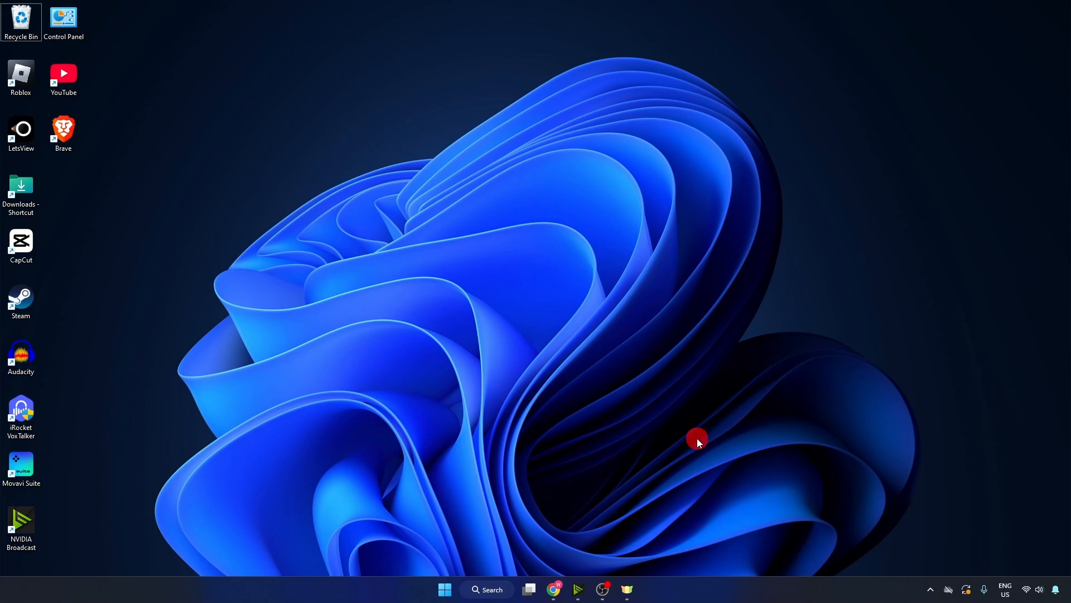
Open Control Panel and go to its list of programs that can be uninstalled.
click(486, 593)
text(control panel)
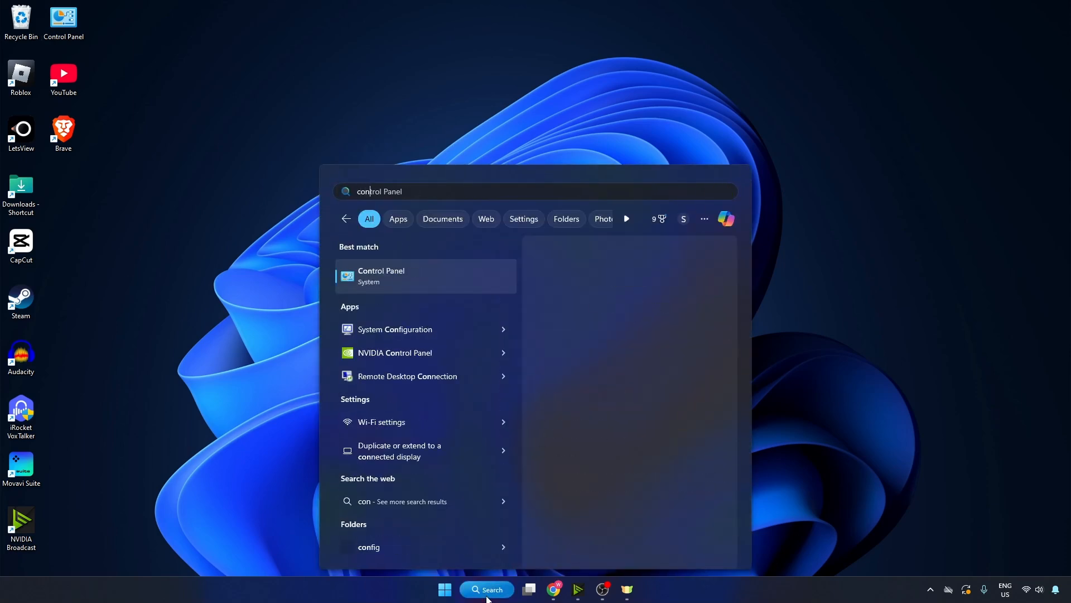
click(612, 351)
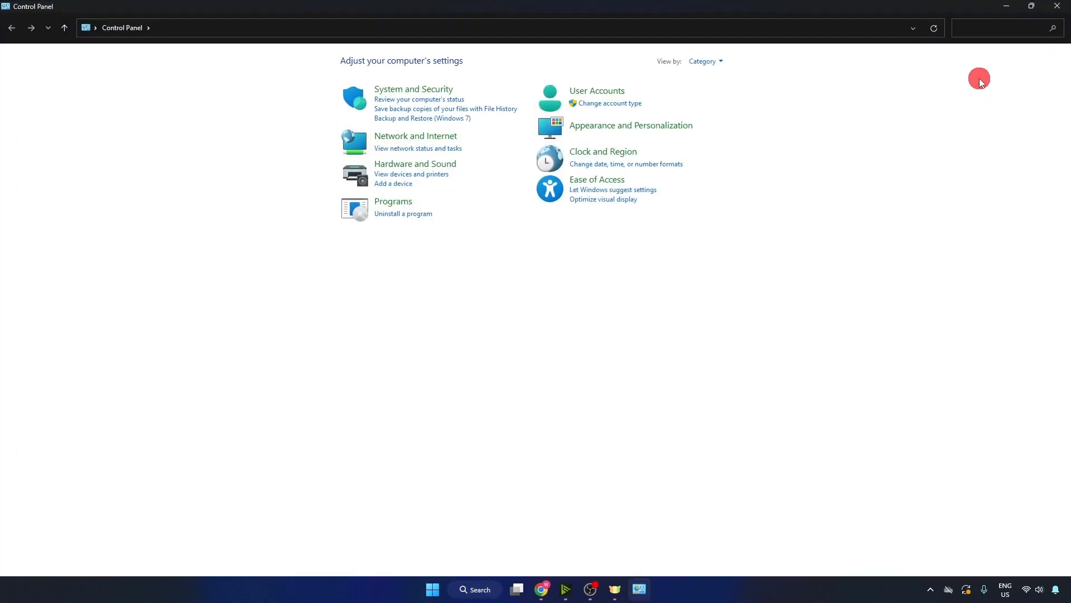
click(403, 217)
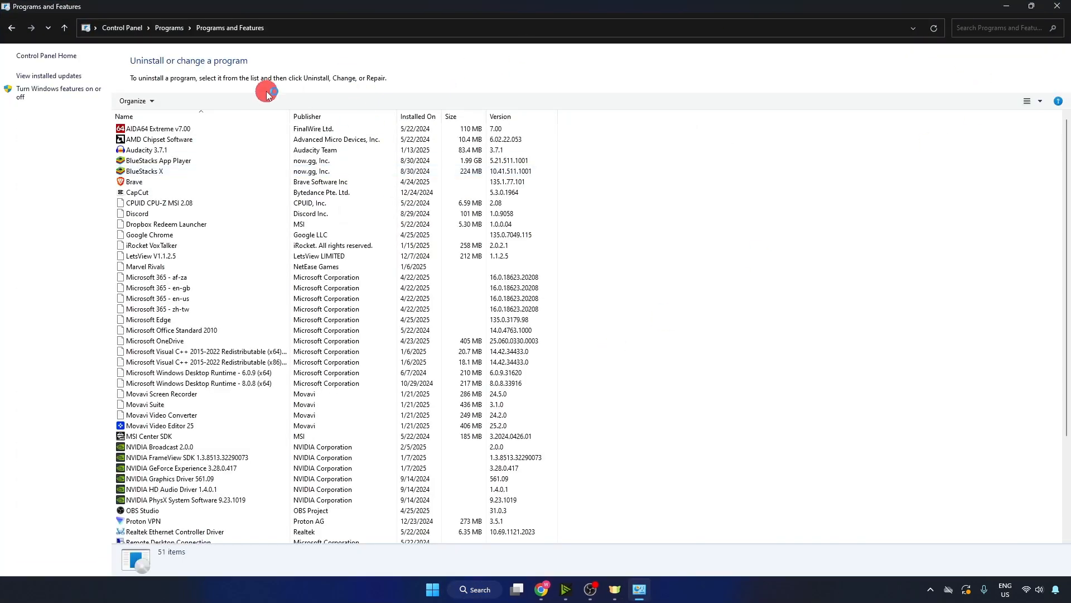
Locate the Roblox Player and Roblox Studio entries, check the uninstall option for Roblox Studio, and close the program list.
scroll(184, 391, down, 5)
click(176, 406)
click(176, 427)
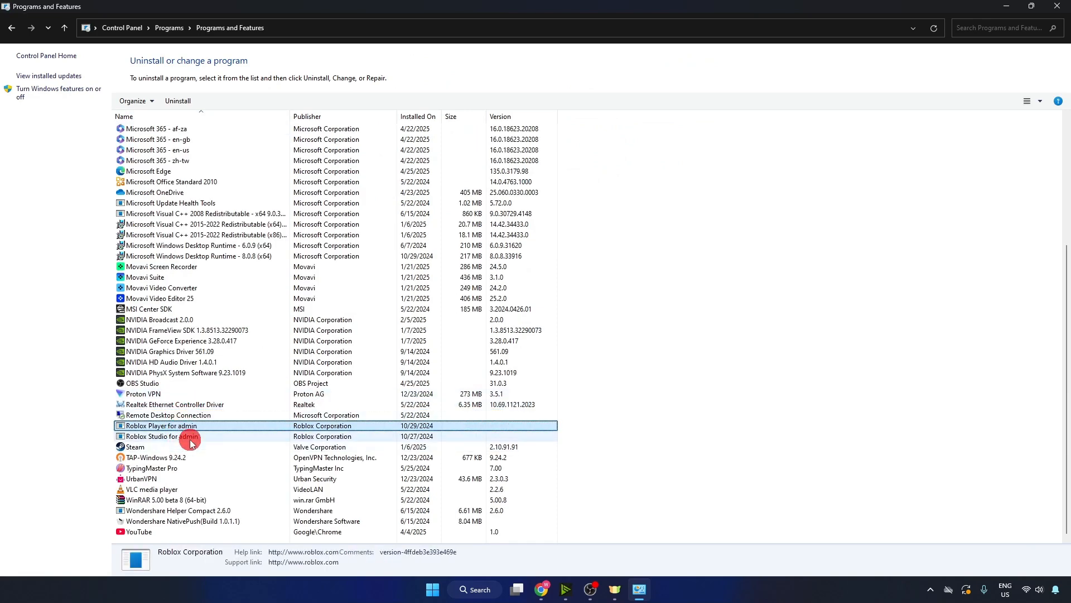
click(190, 439)
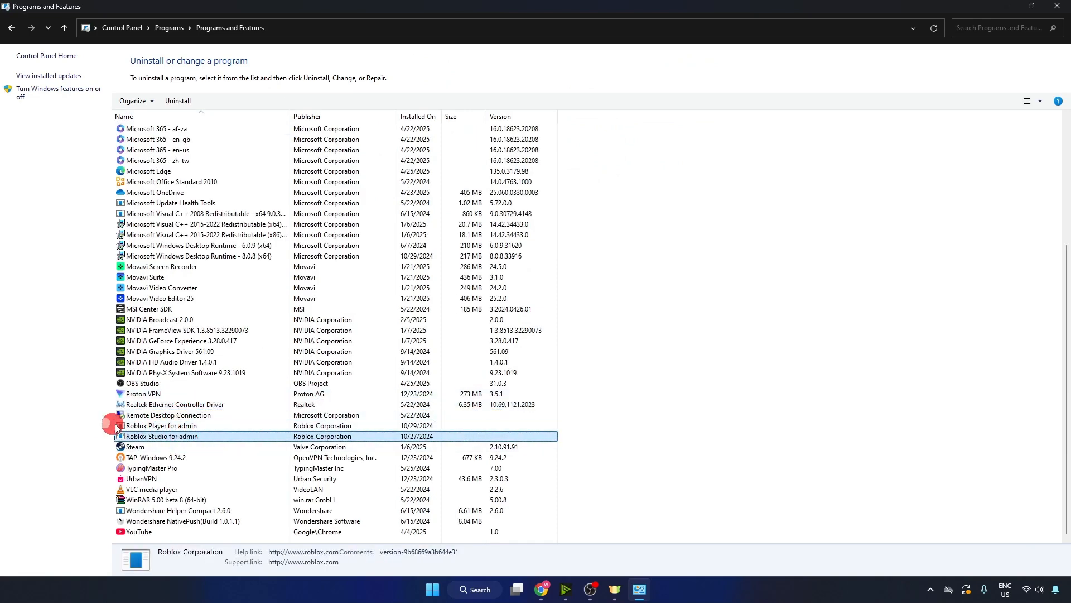
click(346, 426)
click(355, 436)
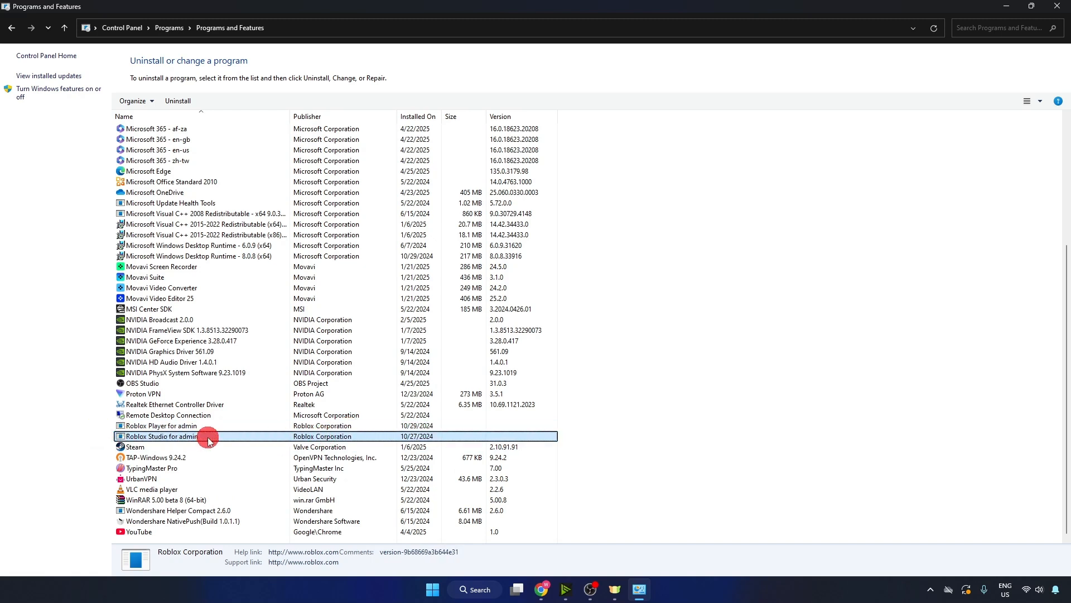
right_click(208, 441)
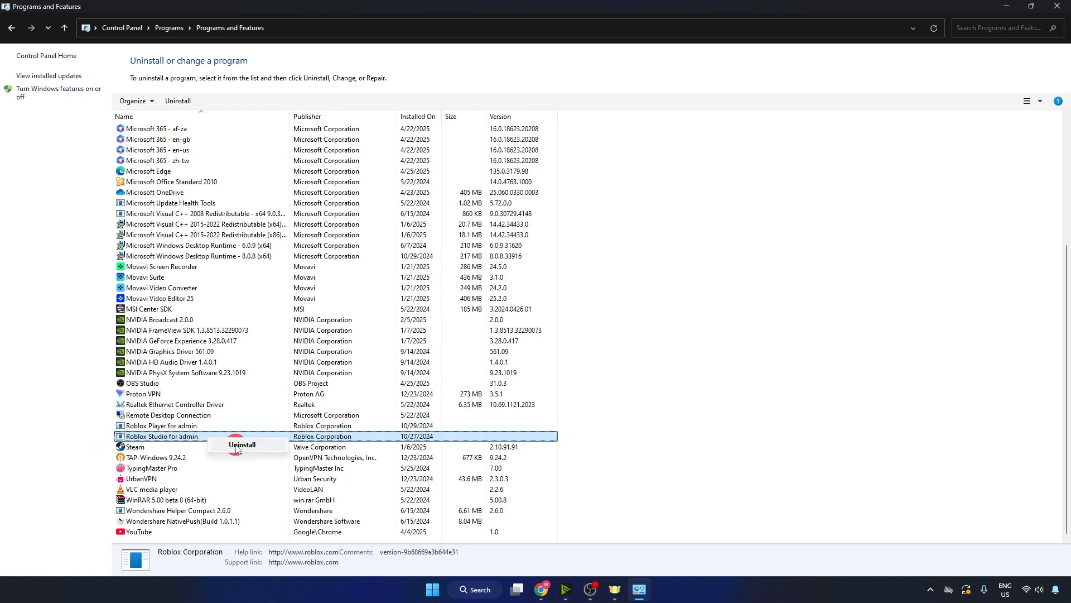
click(186, 427)
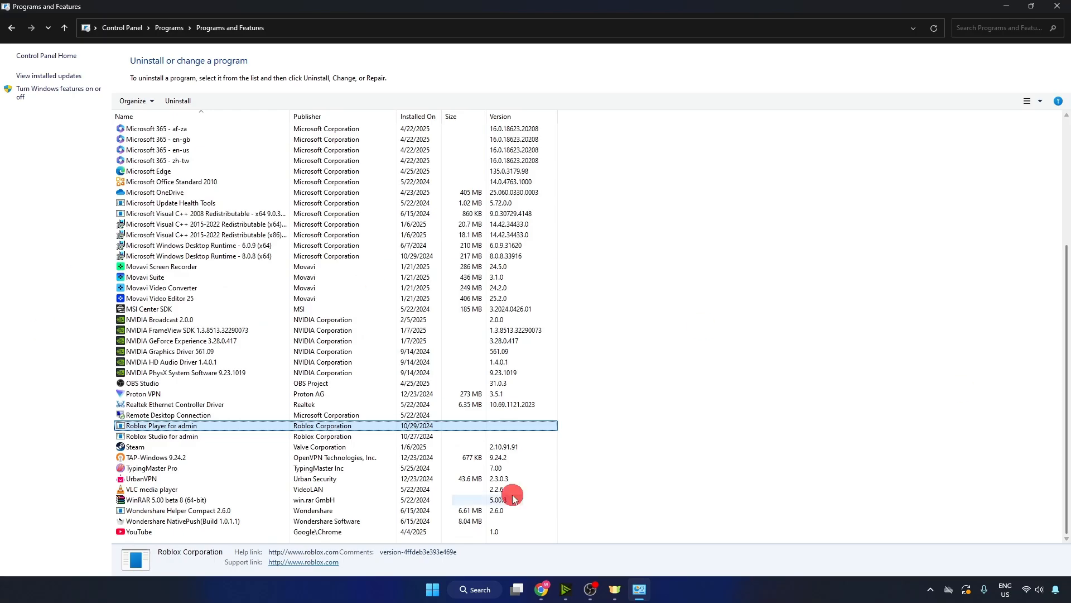
key(alt+F4)
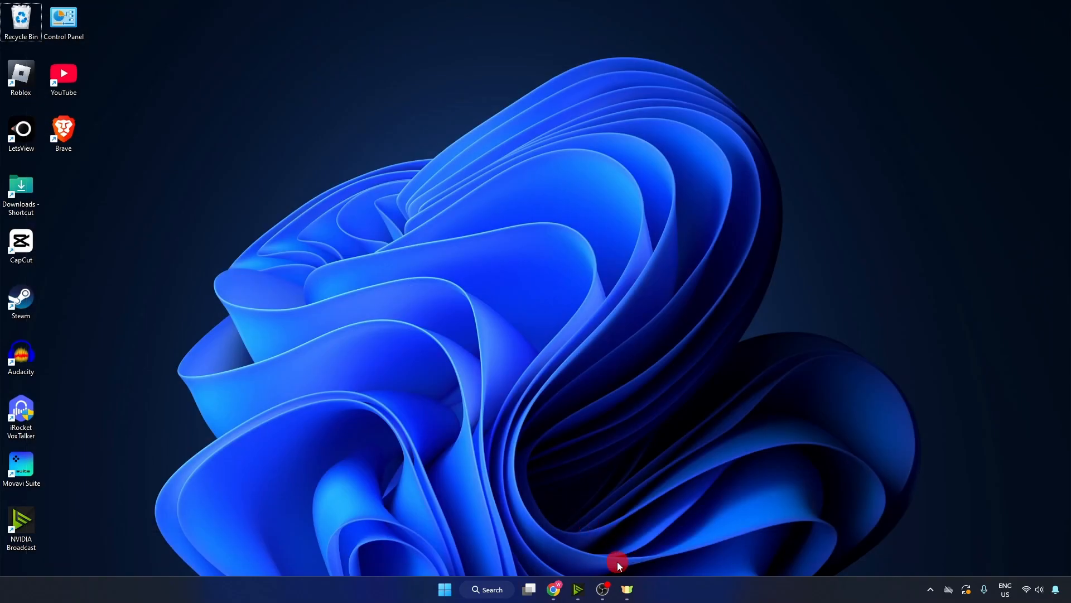
click(491, 591)
text(fil)
click(633, 318)
Run %localappdata% to return to the local application data folder.
key(super+r)
drag(136, 461, 565, 179)
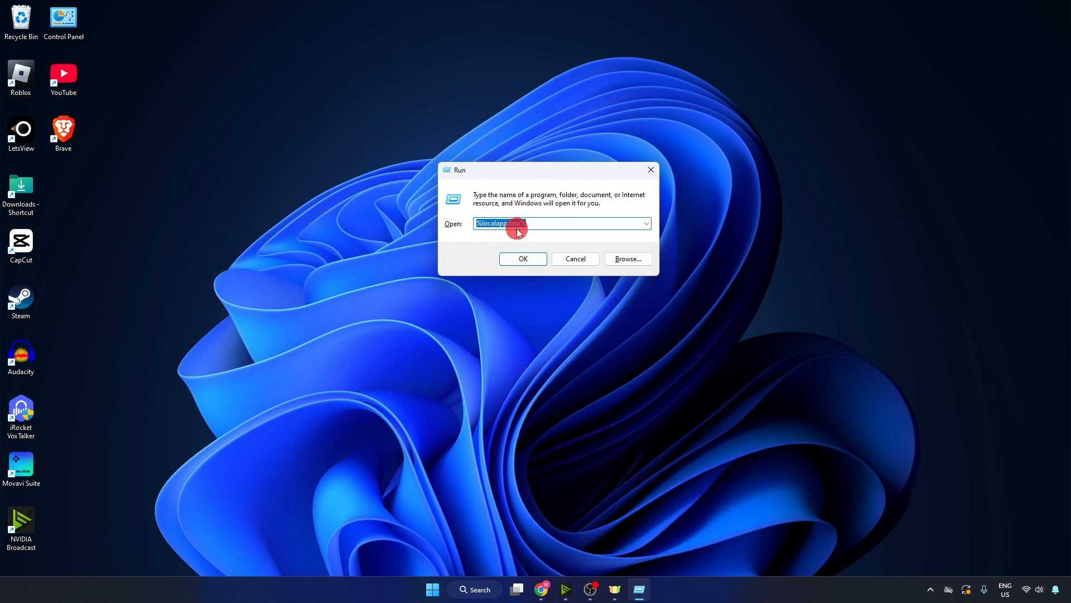
key(Return)
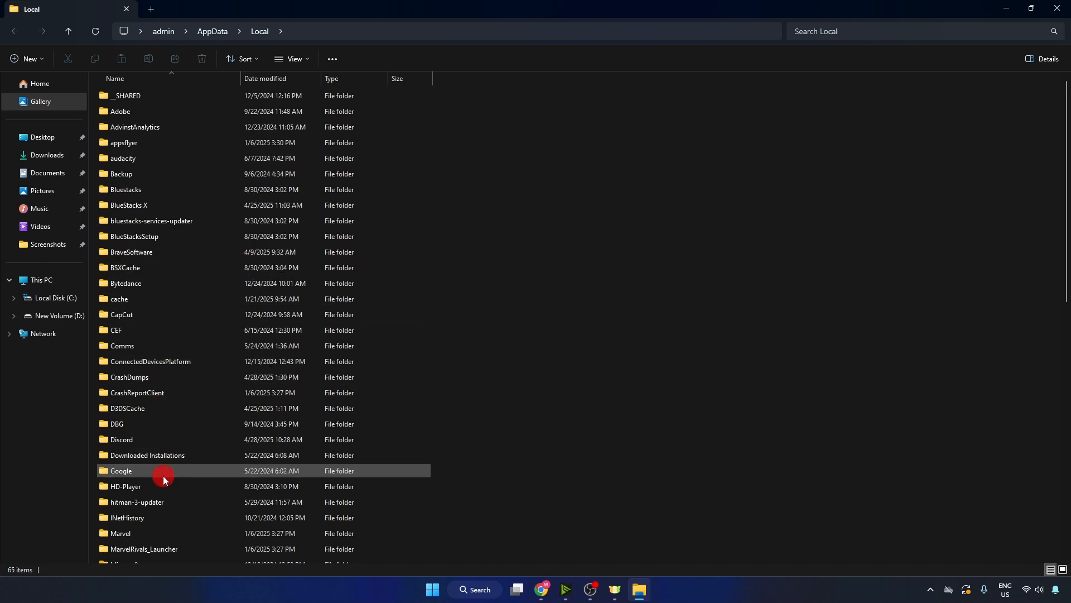
Select the Roblox folder in the Local directory and bring up its available actions.
click(148, 131)
key(r)
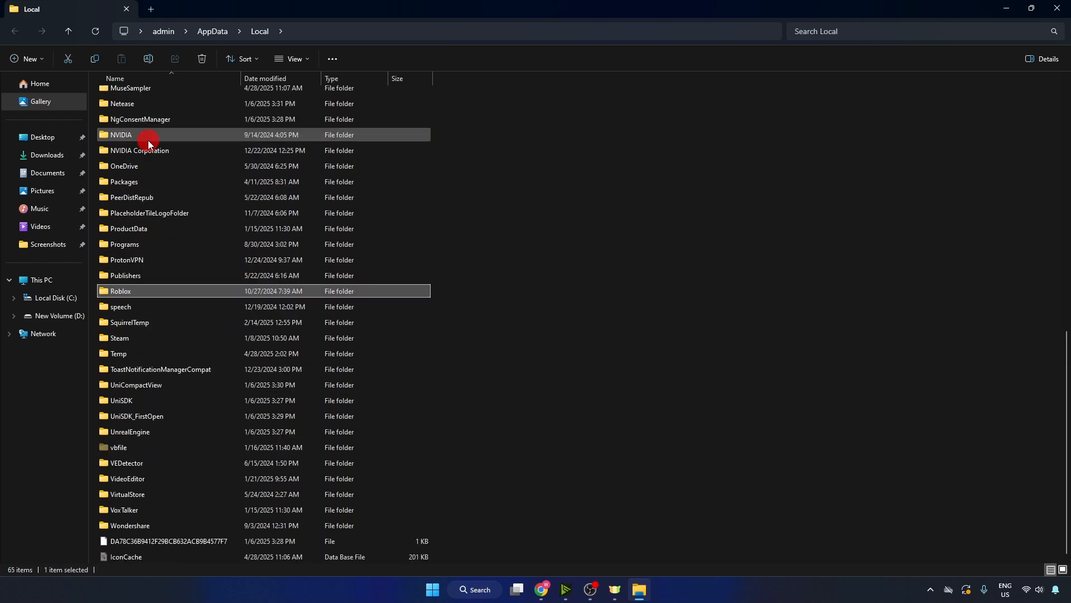
right_click(136, 292)
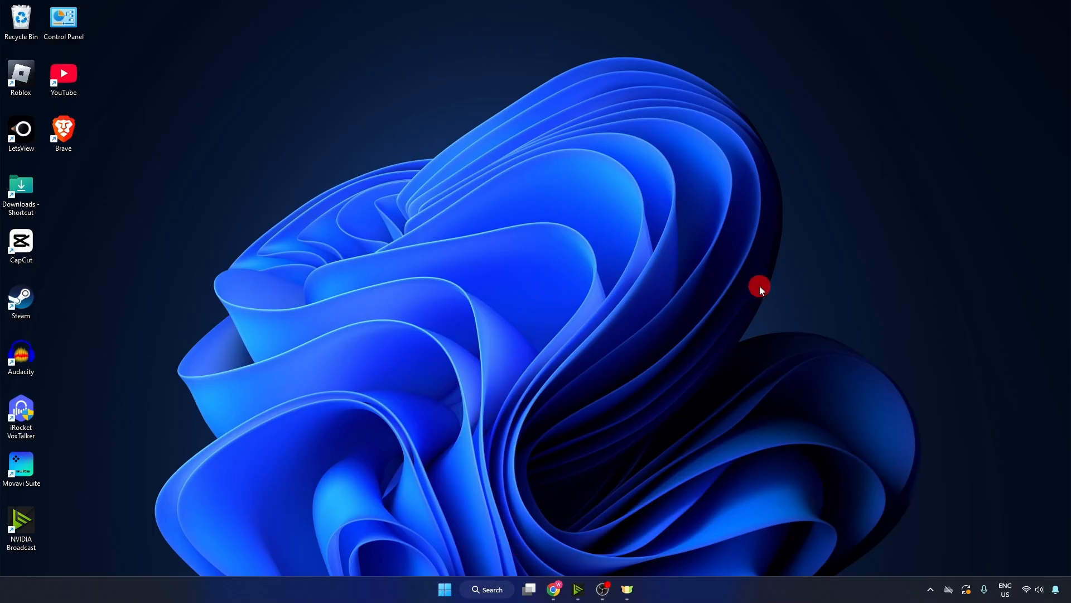
Switch to Google Chrome in a new window and maximize it.
click(490, 591)
text(ch)
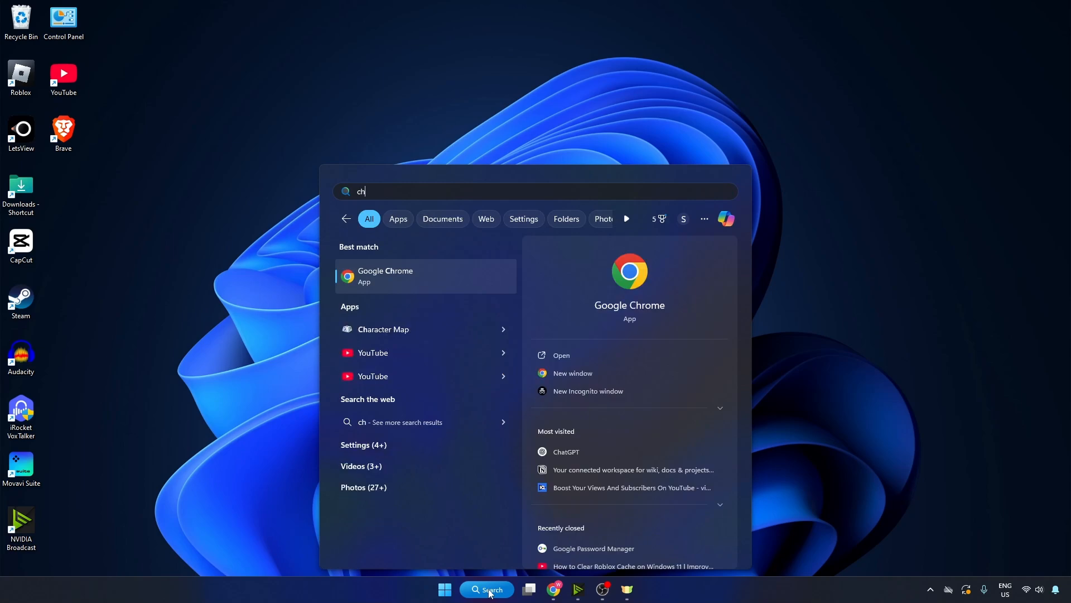
key(Return)
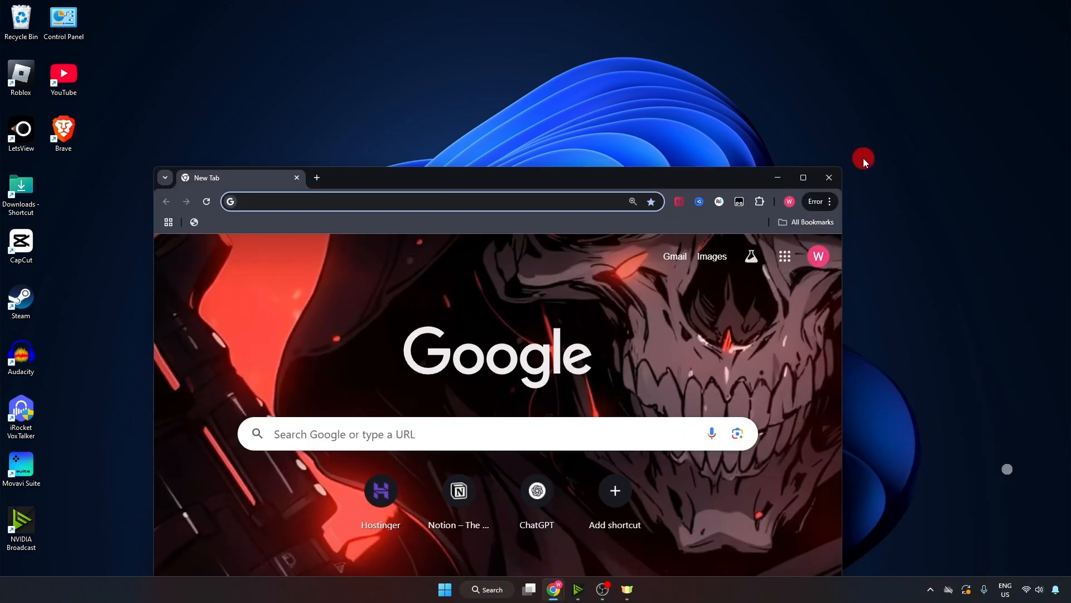
click(803, 177)
Look up roblox in the browser and open the Dead Rails [Alpha] game page on the Roblox site.
text(roblox)
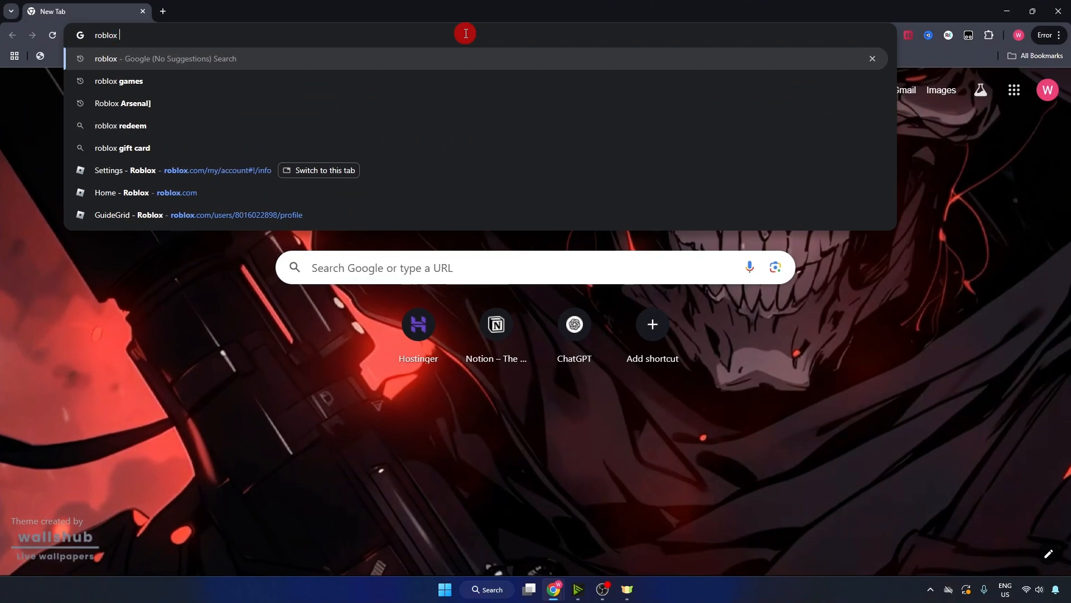
key(Return)
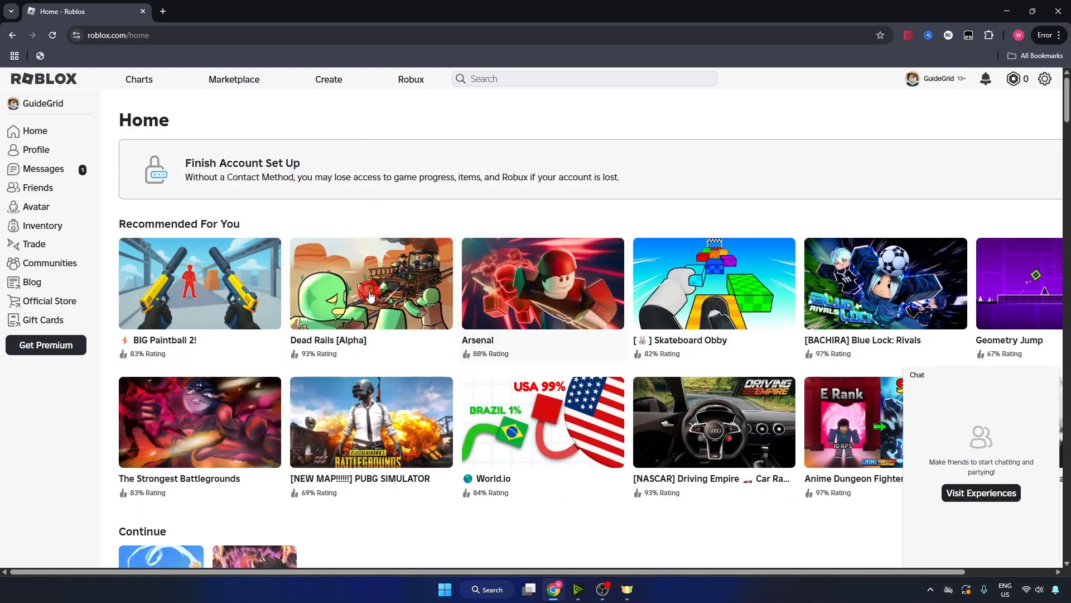
click(370, 296)
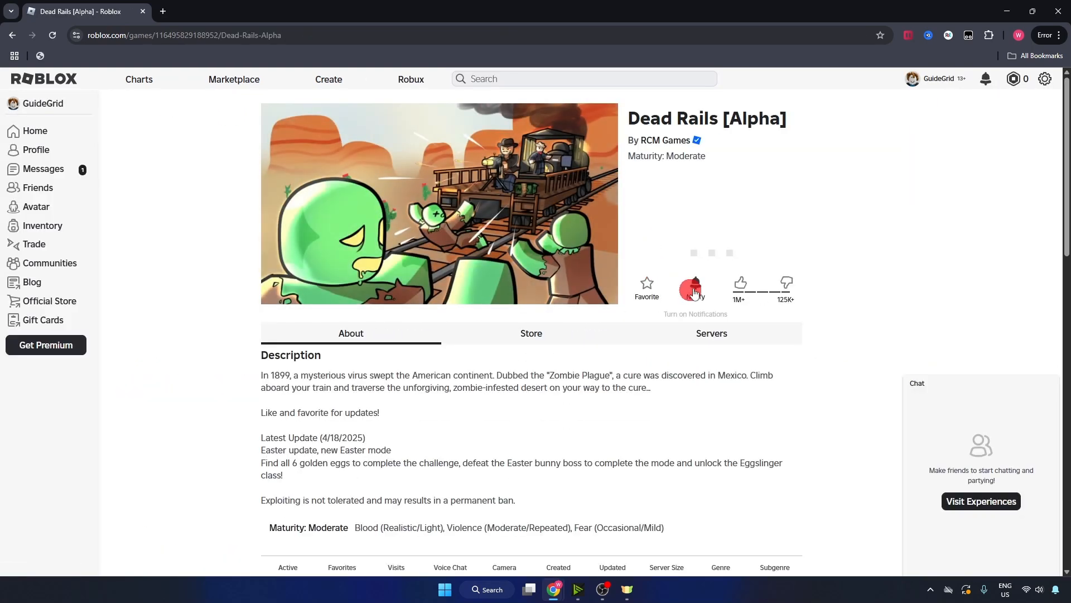
Start Dead Rails, decline opening the Roblox Protocol link, download the Roblox installer, check it among the downloads and minimize the browser.
click(699, 248)
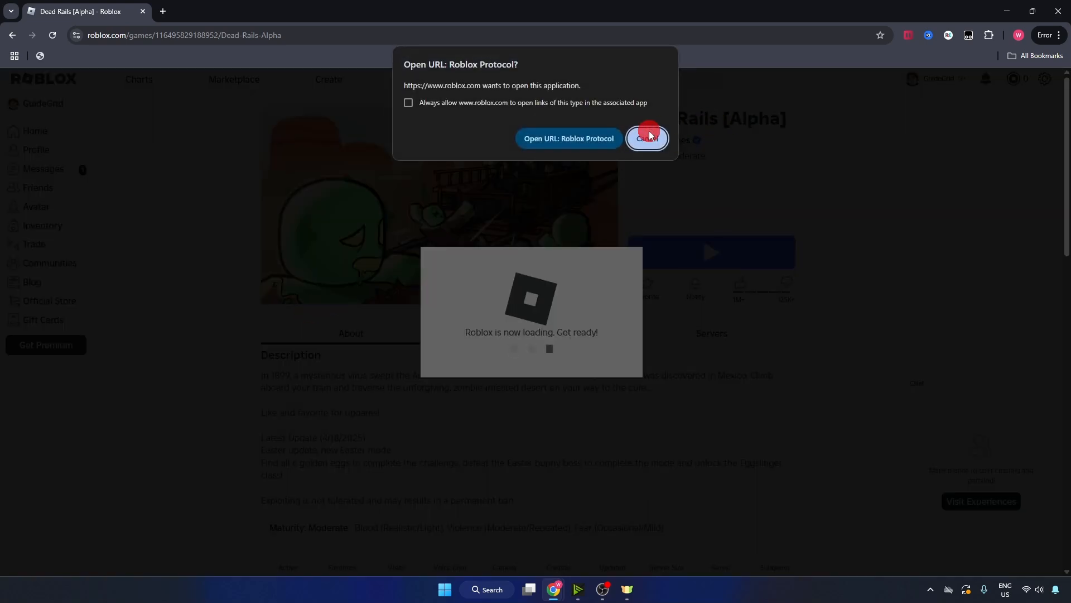
click(648, 134)
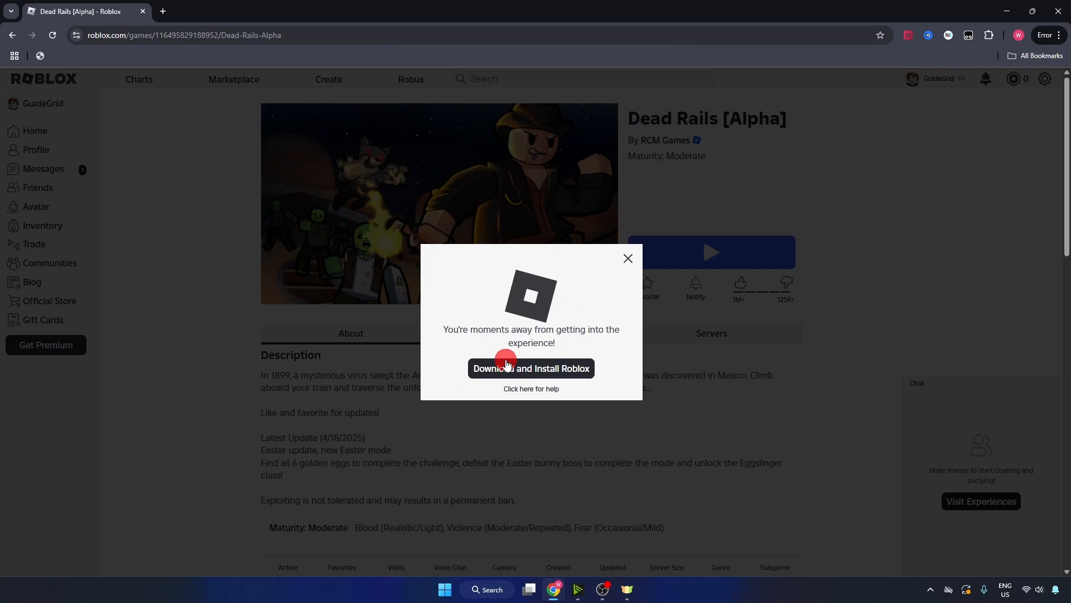
click(558, 368)
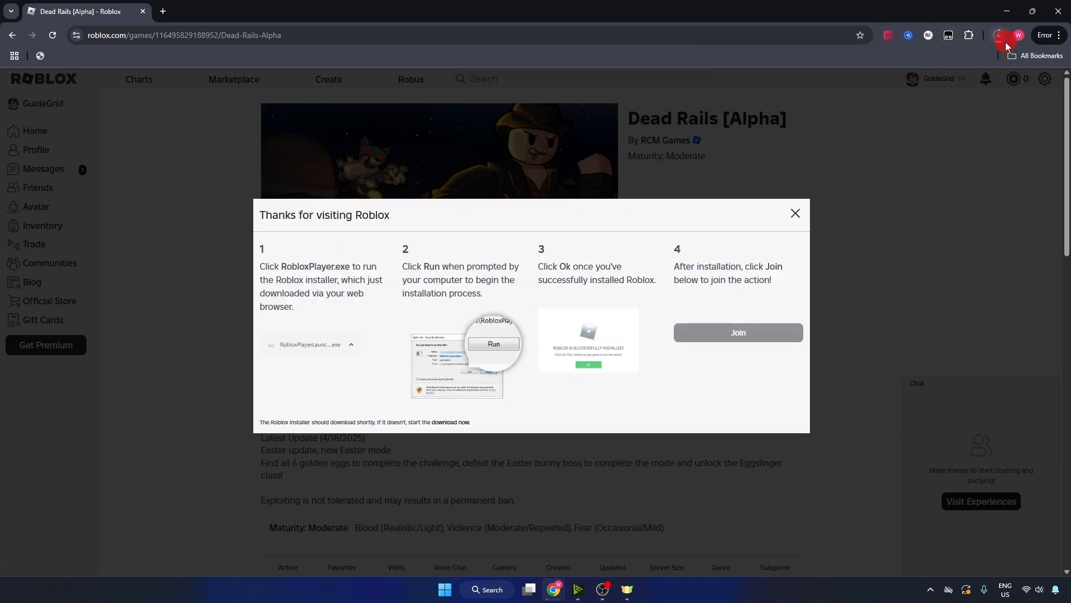
click(999, 37)
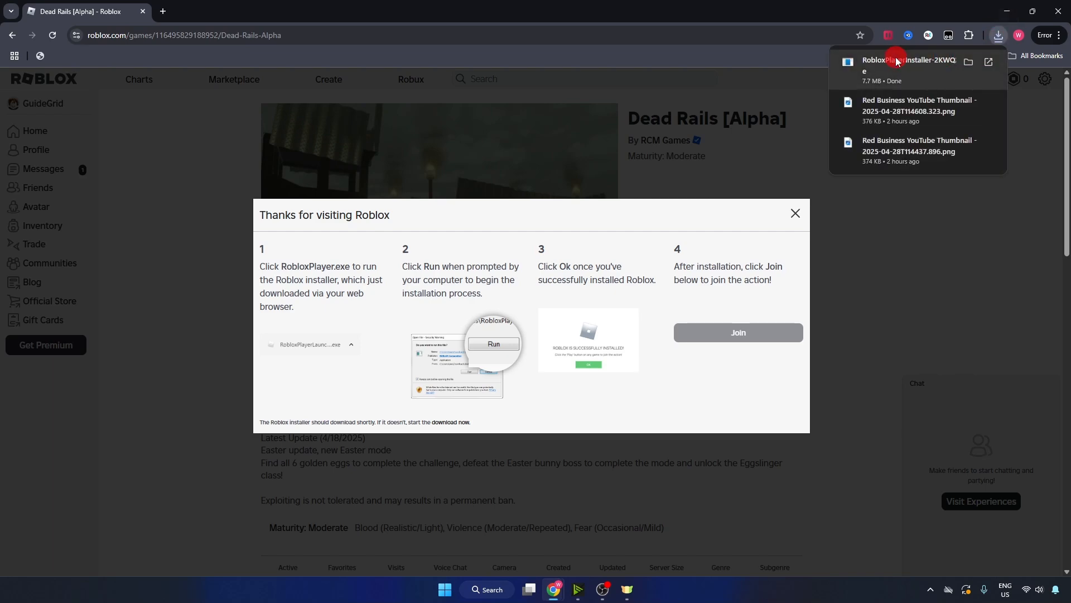
click(1007, 11)
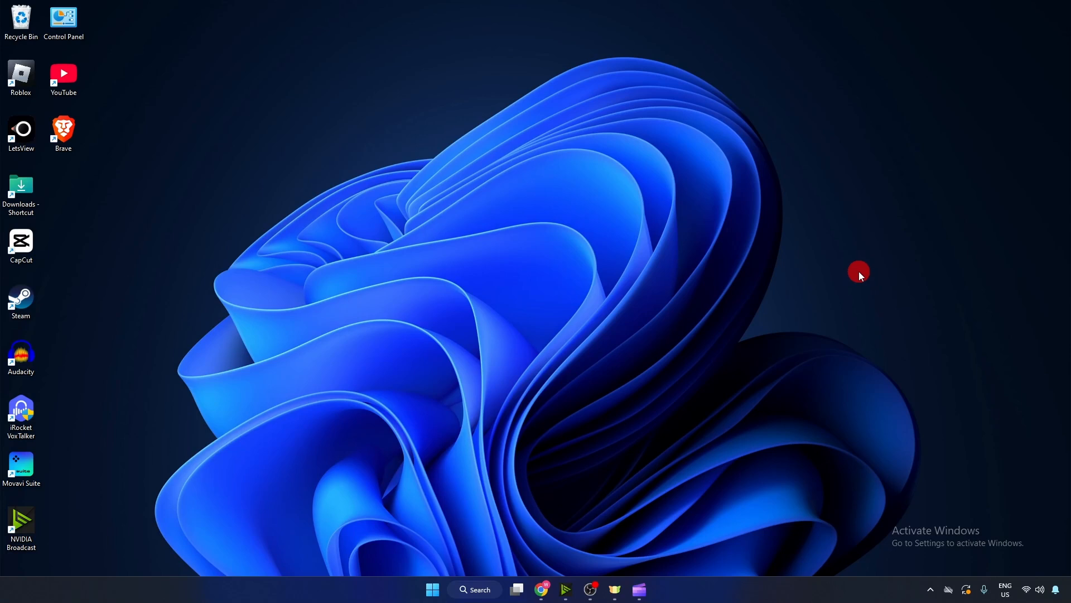
Set the Roblox desktop shortcut to run in compatibility mode for Windows 8, apply the change and close its properties.
right_click(23, 79)
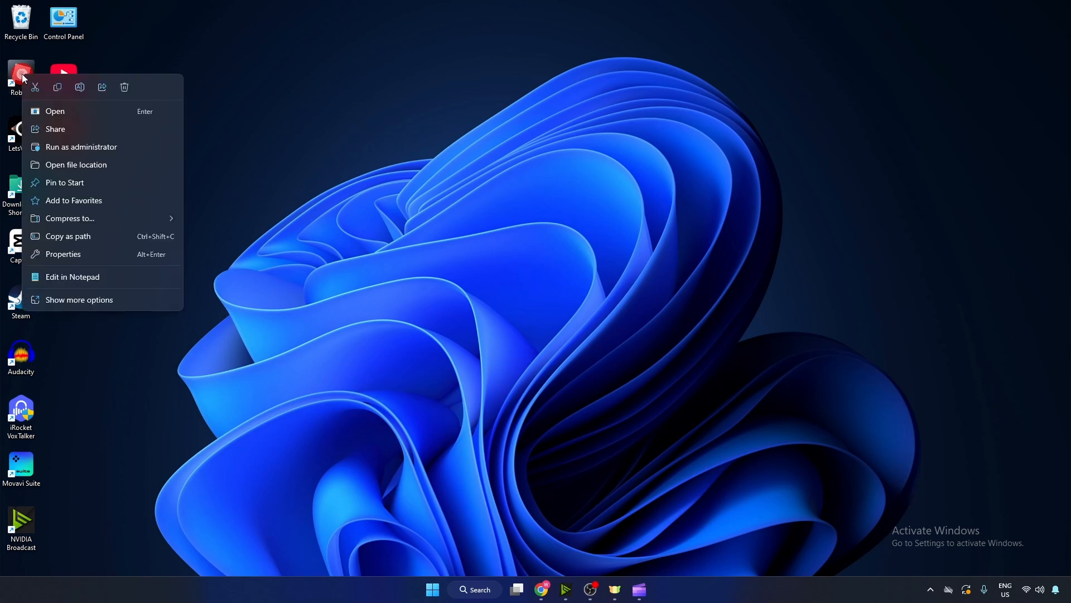
click(98, 257)
drag(156, 81, 471, 106)
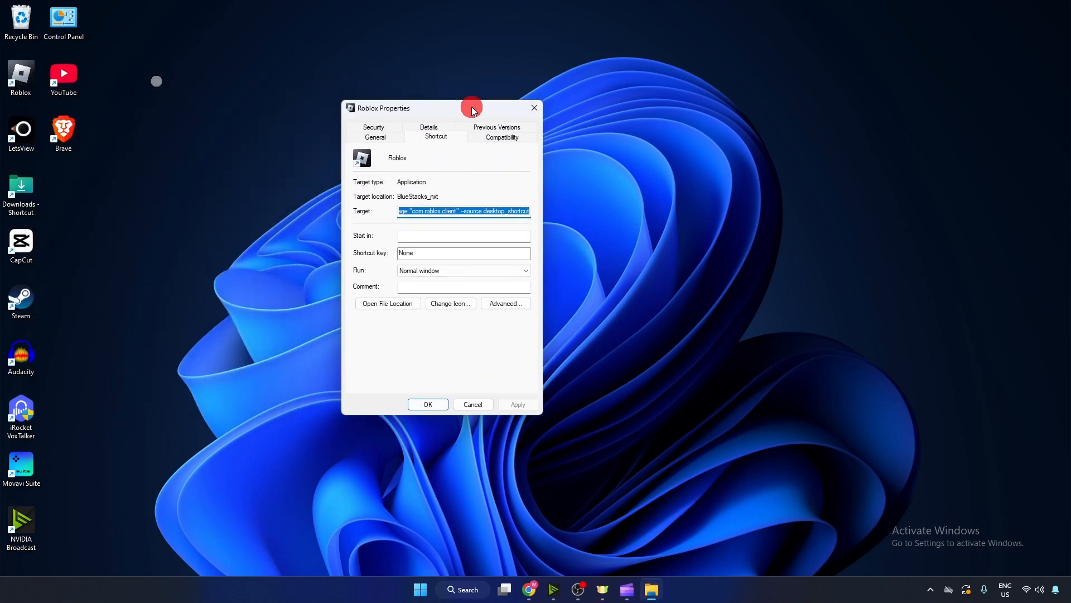
click(505, 138)
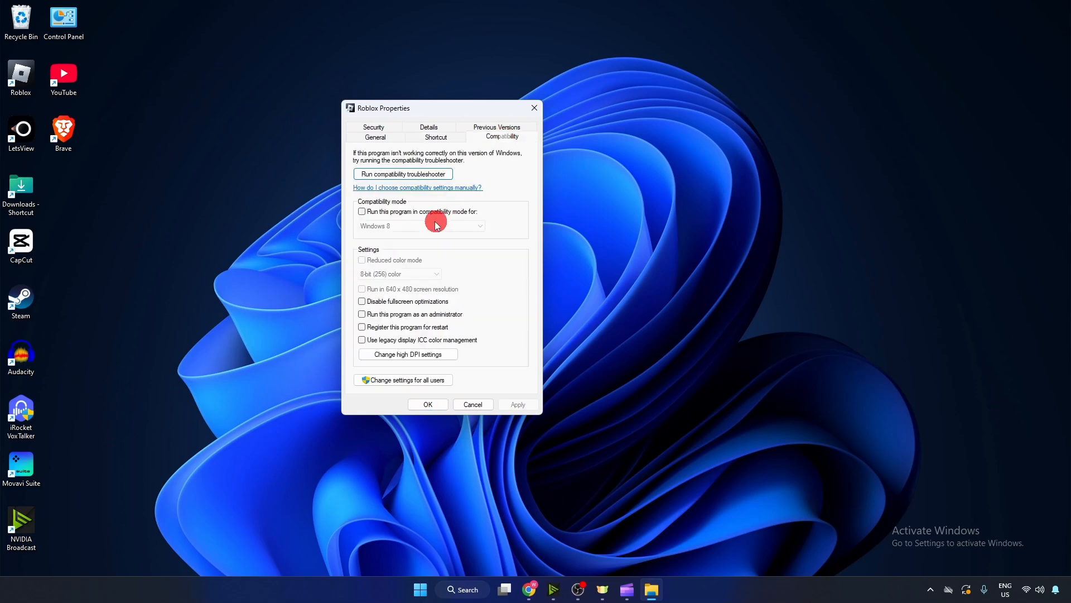
click(363, 212)
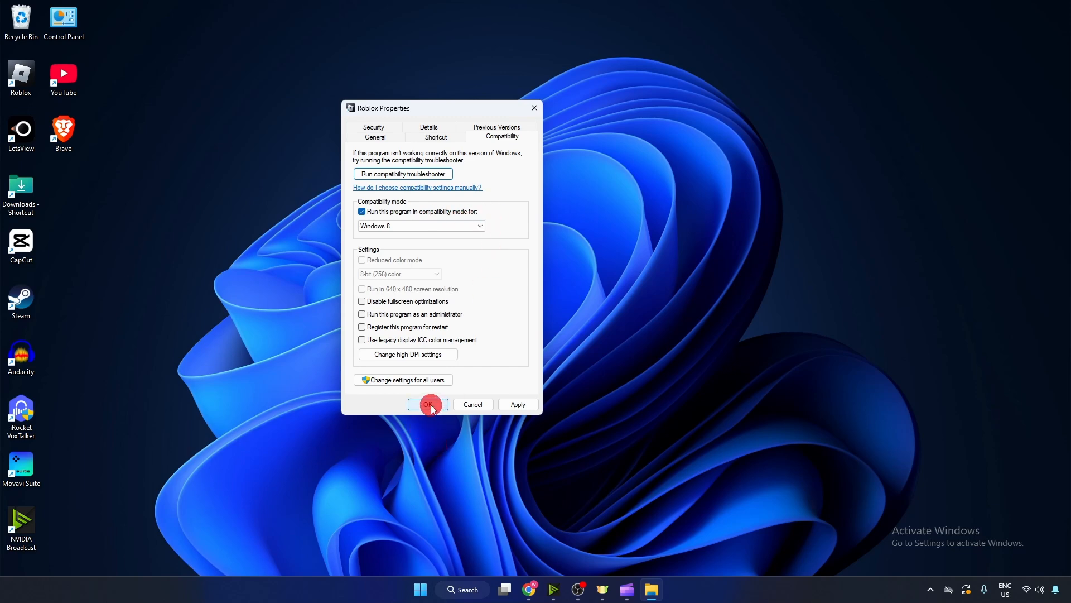
click(523, 405)
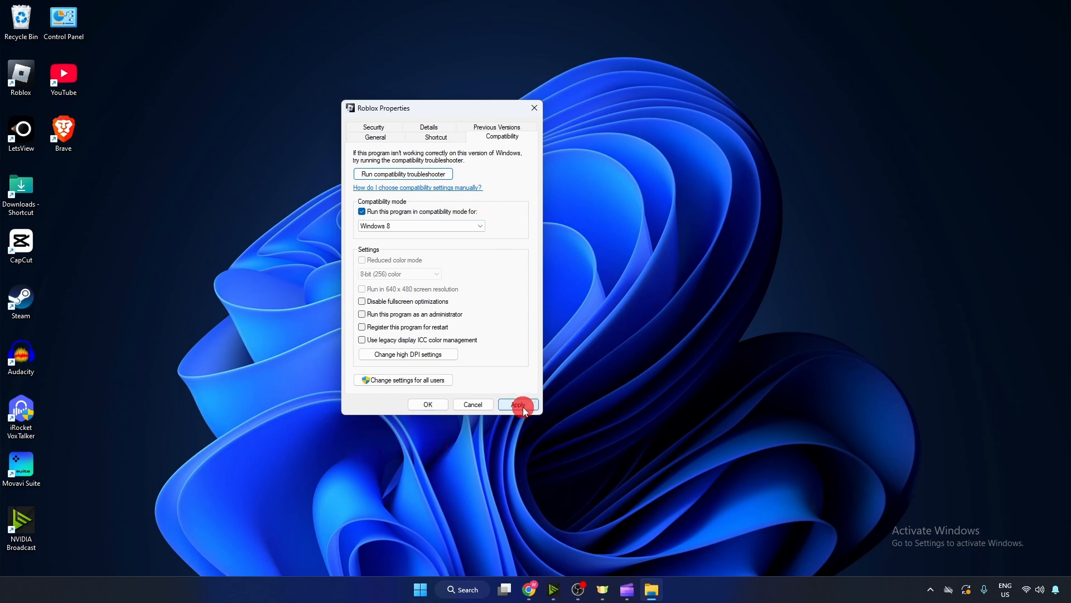
click(533, 108)
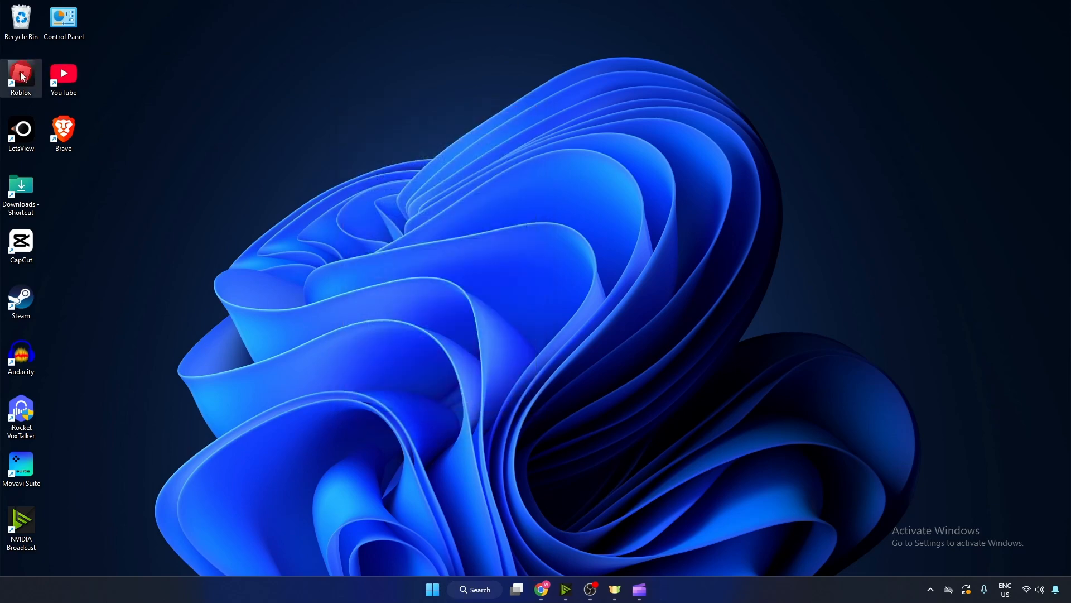
Bring up the actions for the Roblox desktop shortcut to reach the option to run it as administrator.
right_click(23, 73)
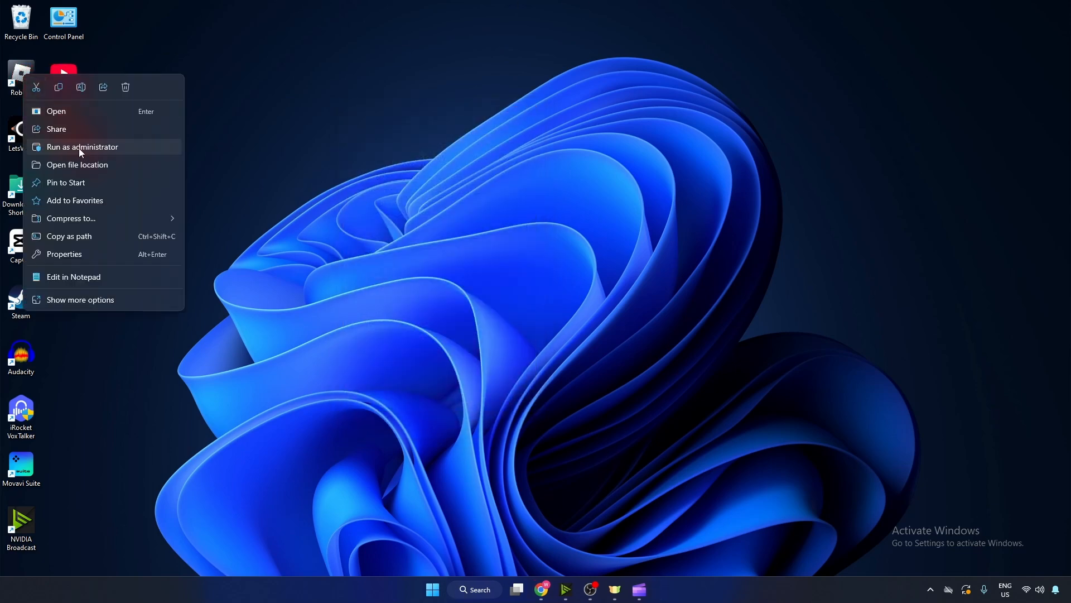